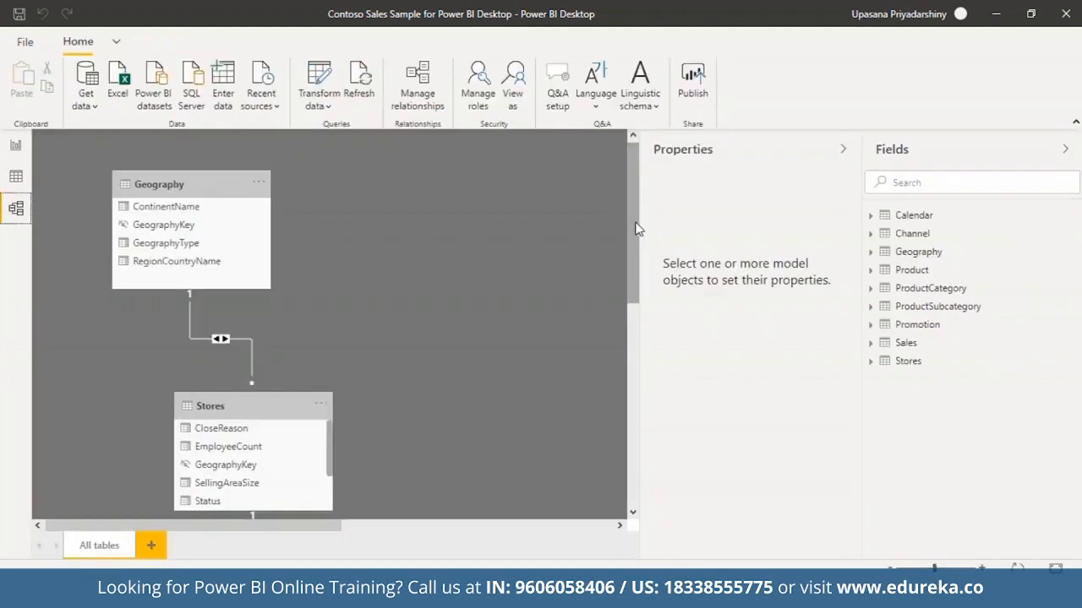
# In the report view, add a new measure to the Sales table and name it Previous Quarter Sales.
pyautogui.moveTo(640, 229); pyautogui.dragTo(644, 182)
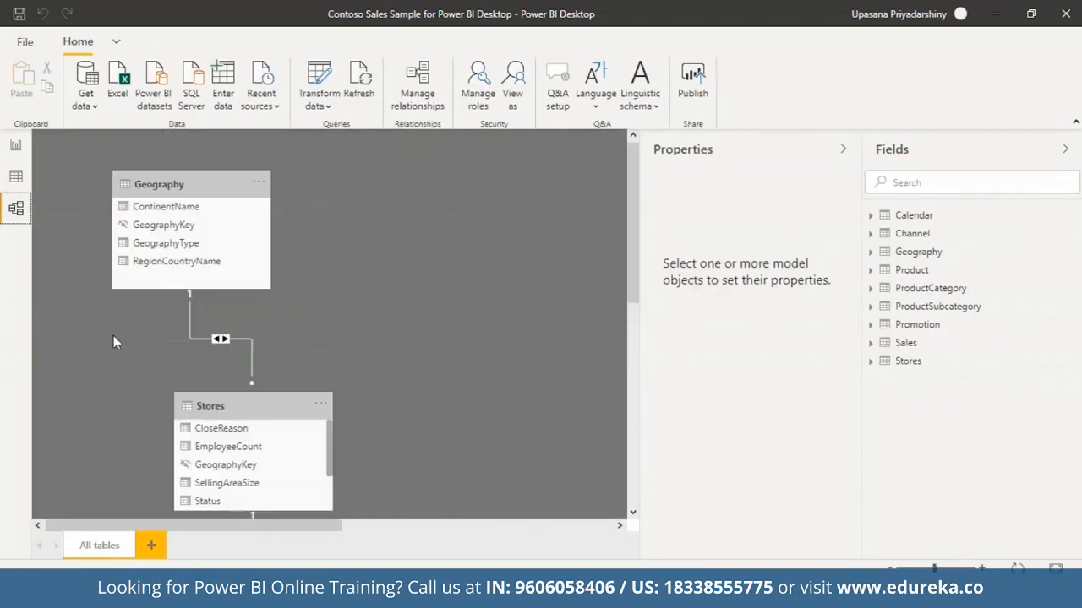
pyautogui.click(16, 185)
pyautogui.click(19, 147)
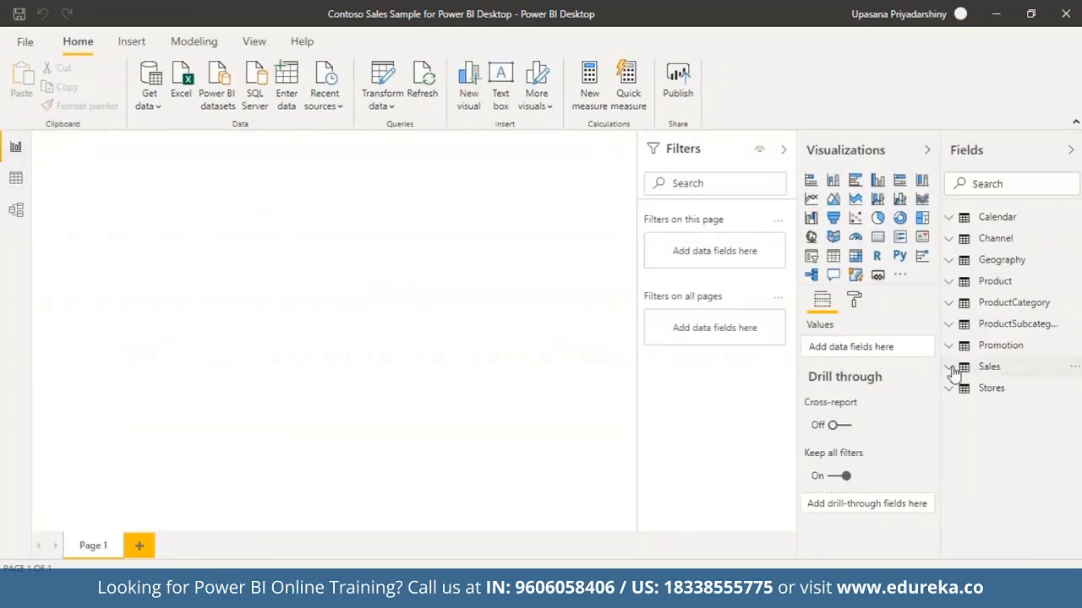
pyautogui.rightClick(953, 372)
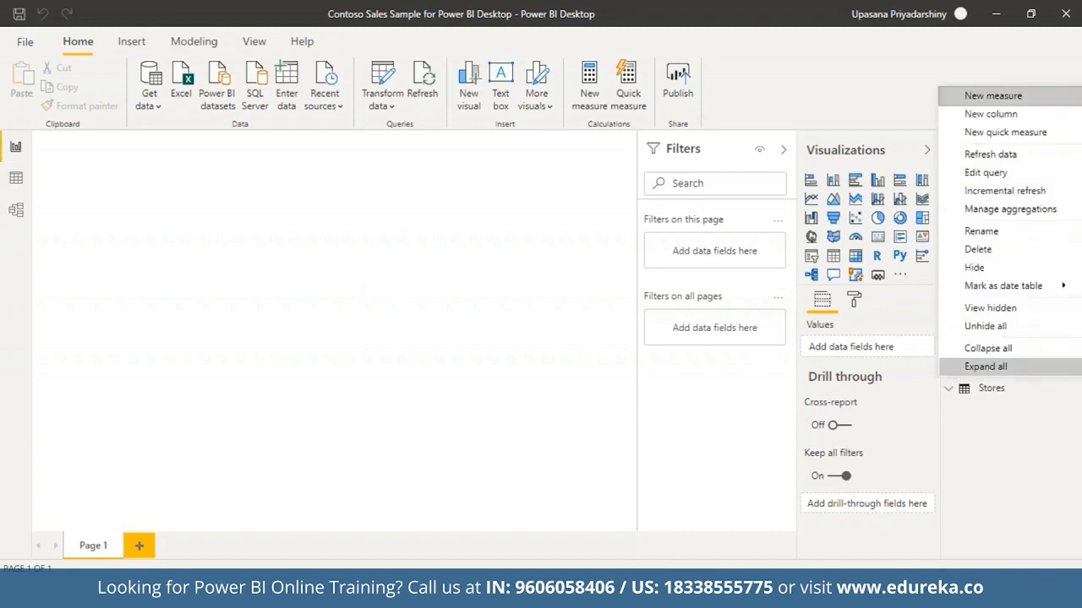
pyautogui.click(1004, 97)
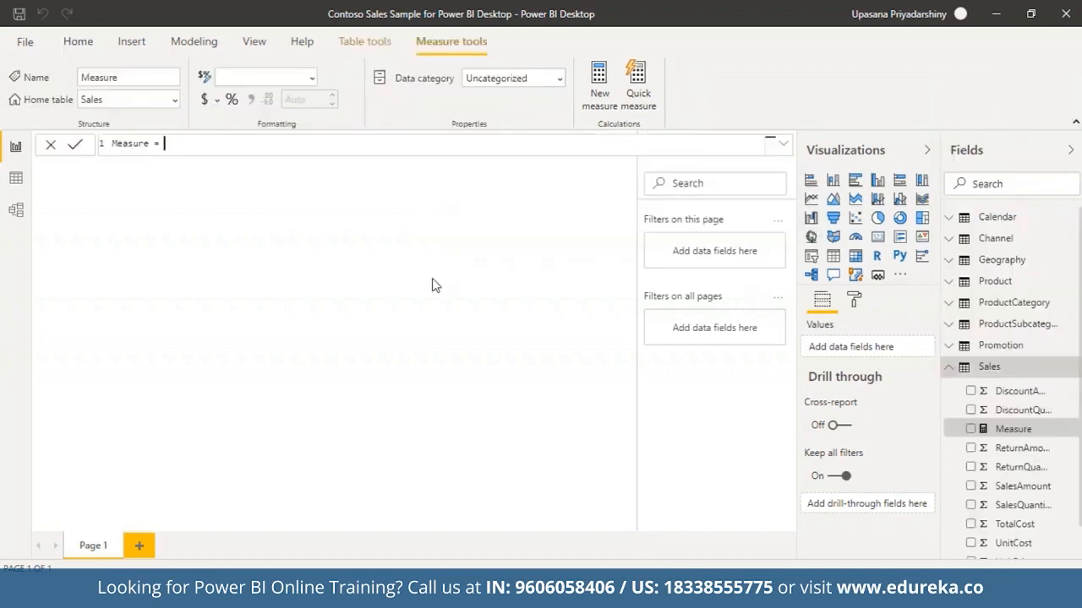
pyautogui.moveTo(150, 144); pyautogui.dragTo(110, 148)
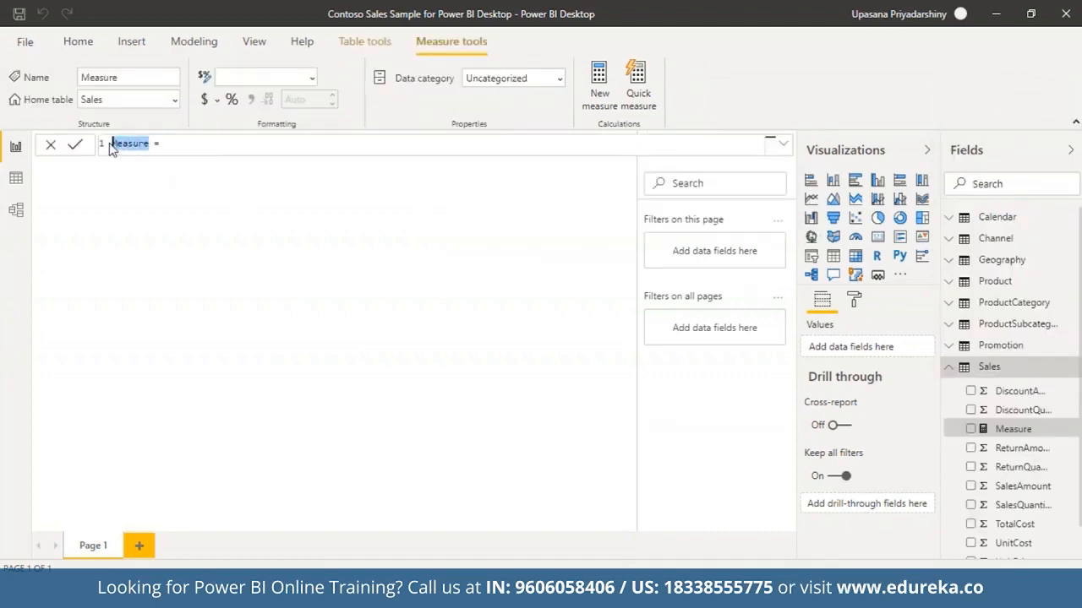
pyautogui.write('Previous ')
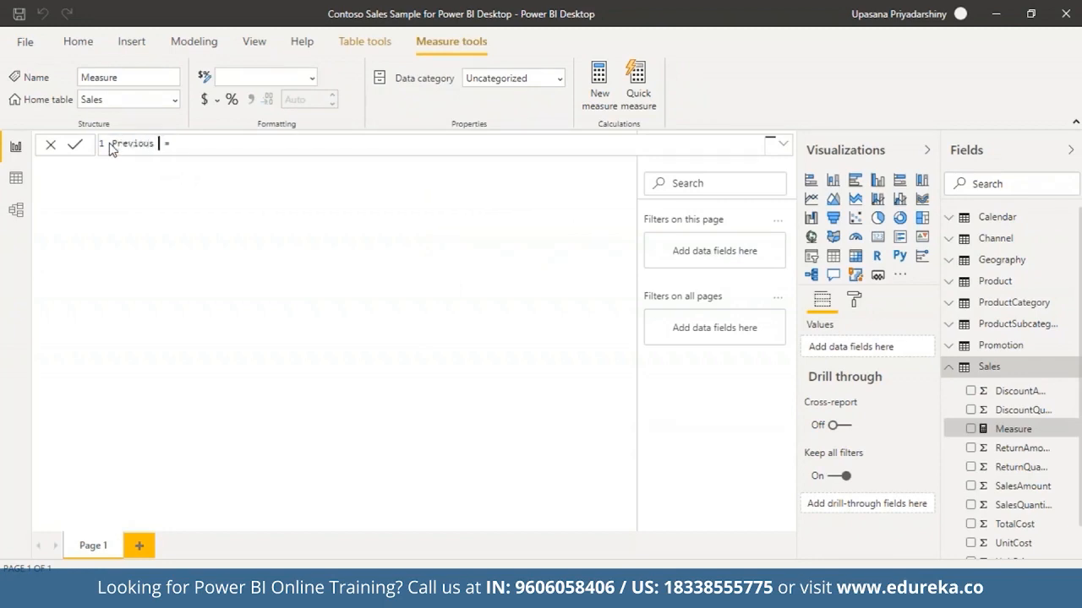
pyautogui.write('Quarter Sales')
# Begin the measure's formula with CALCULATE(SUM(Sales[SalesAmount]) as its expression.
pyautogui.click(243, 145)
pyautogui.write('C')
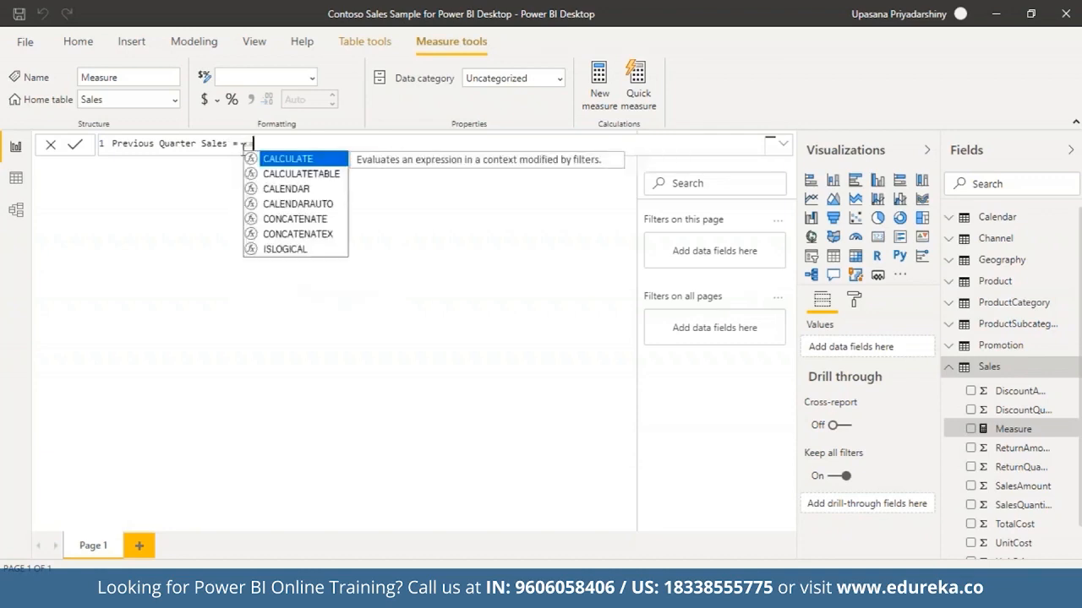
pyautogui.write('a')
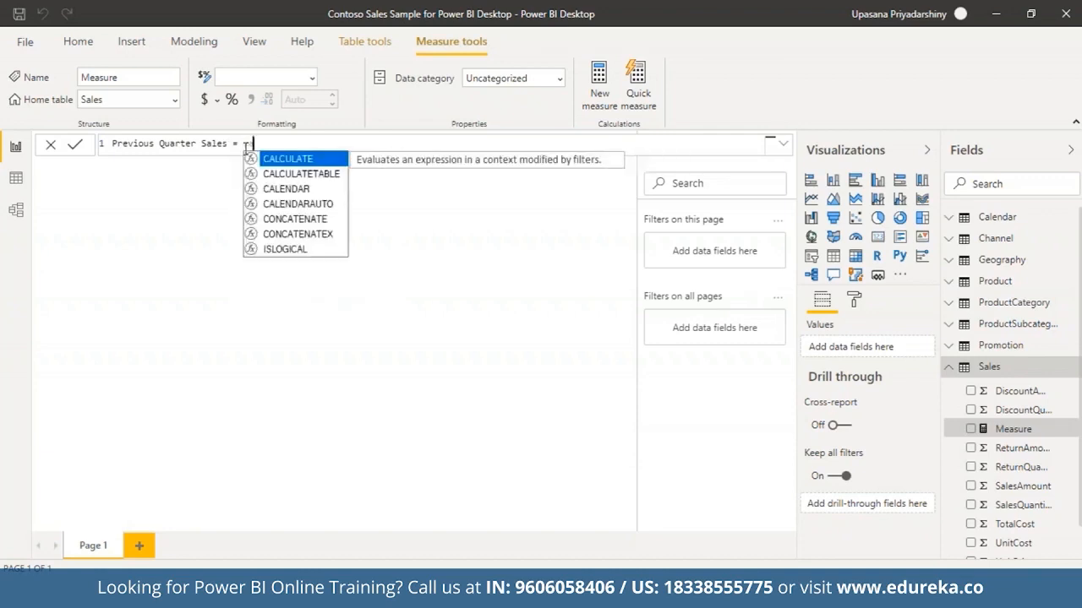
pyautogui.click(304, 163)
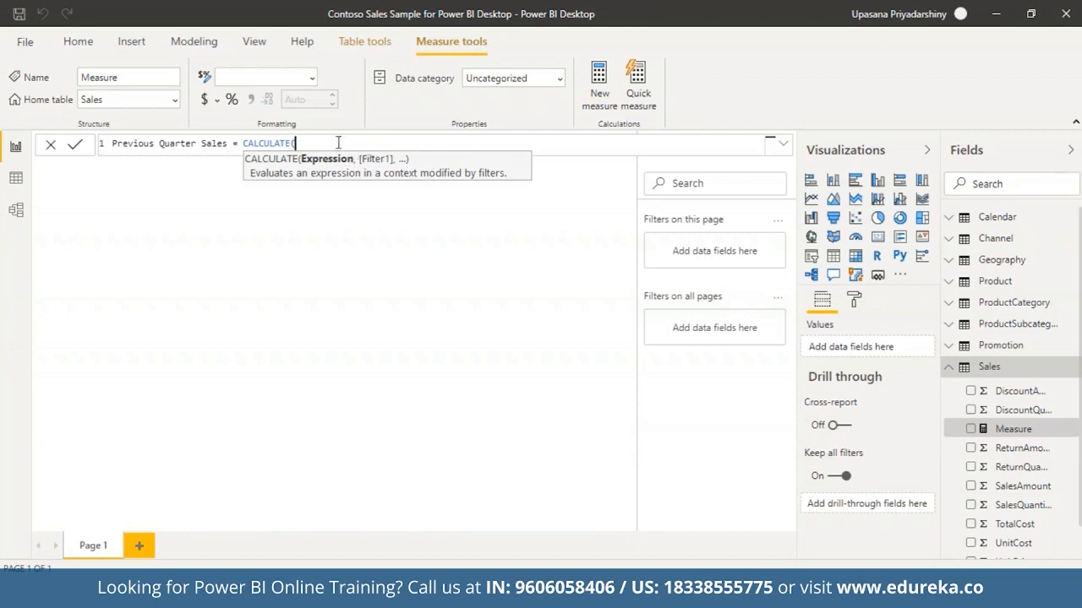
pyautogui.write('sum(')
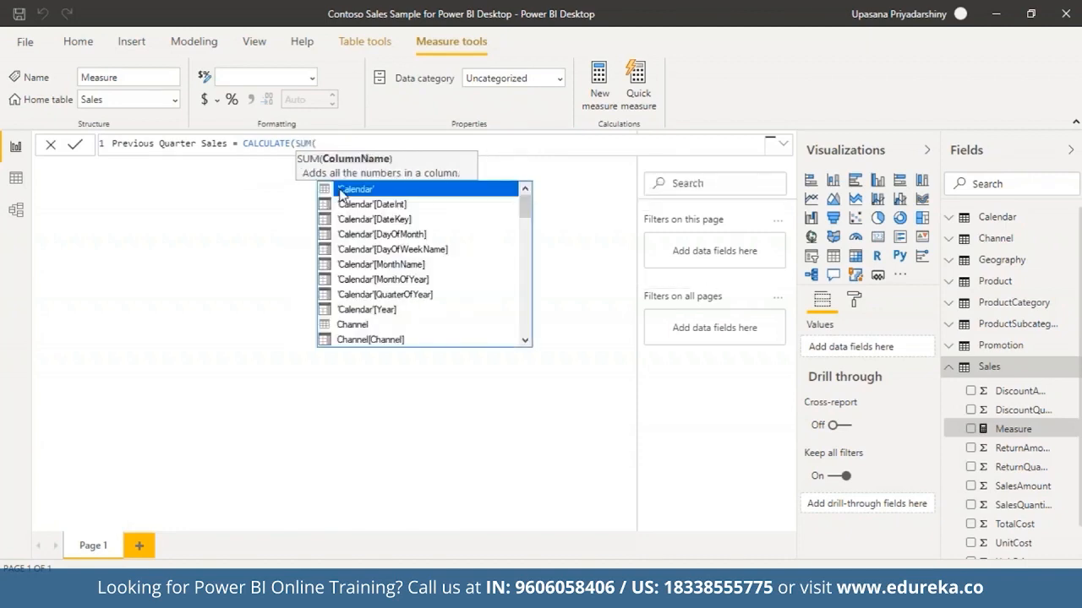
pyautogui.write('sal')
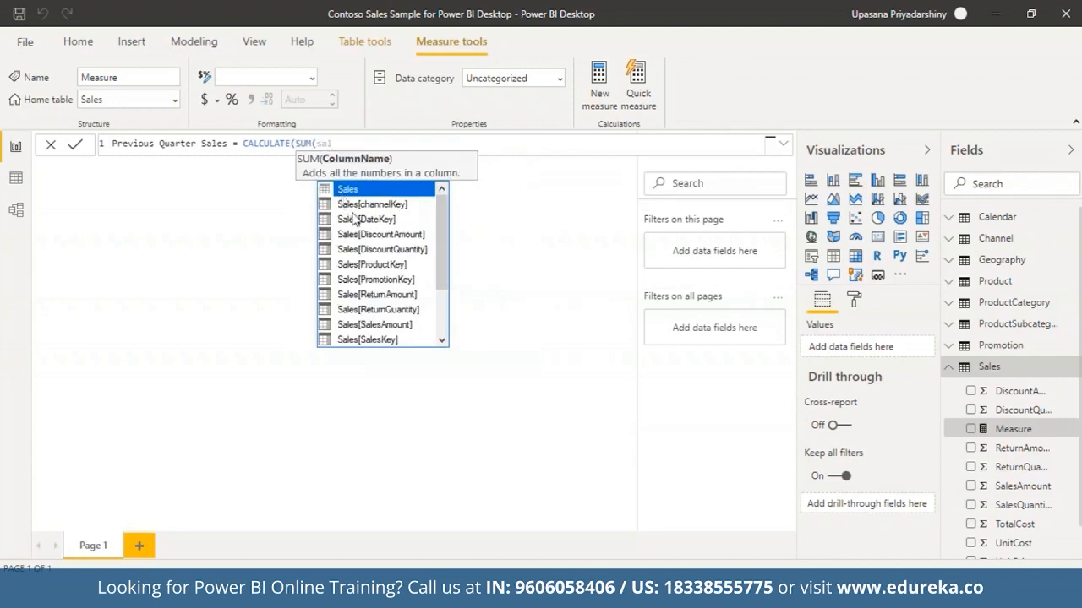
pyautogui.click(361, 326)
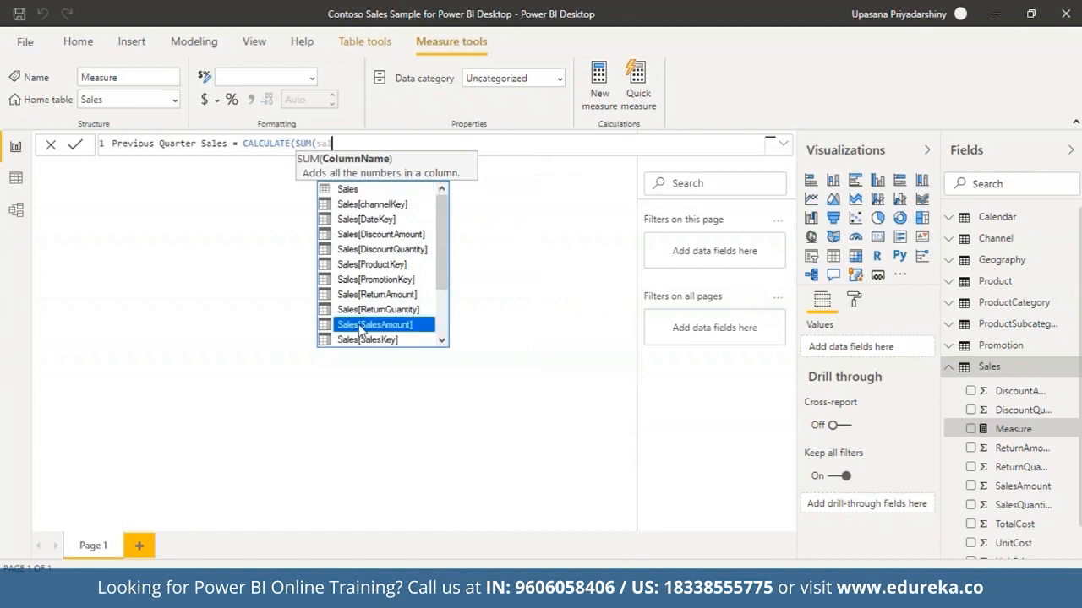
pyautogui.press('Tab')
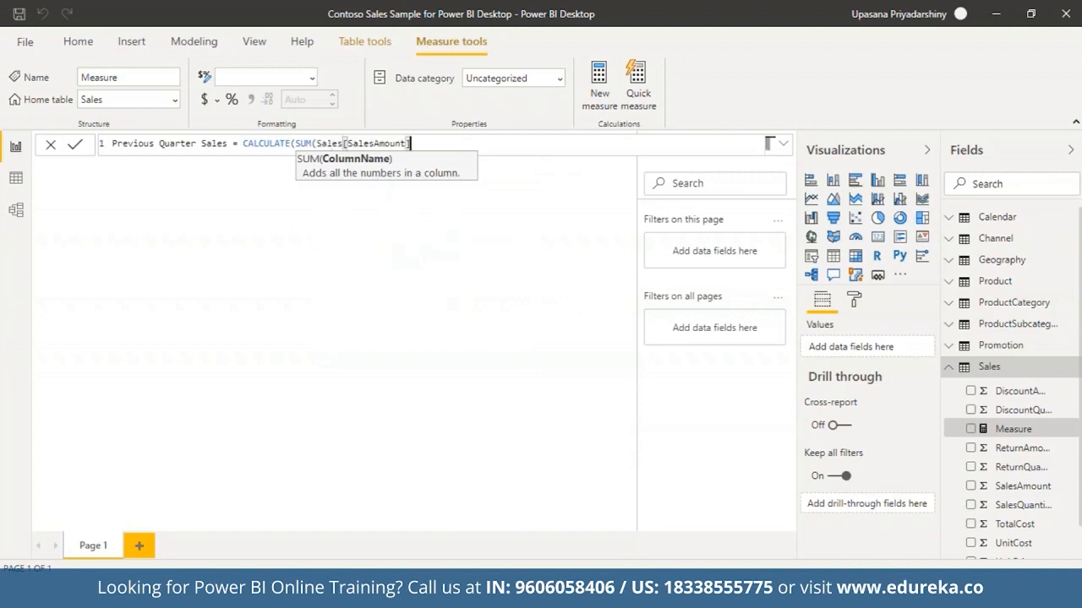
pyautogui.write(')')
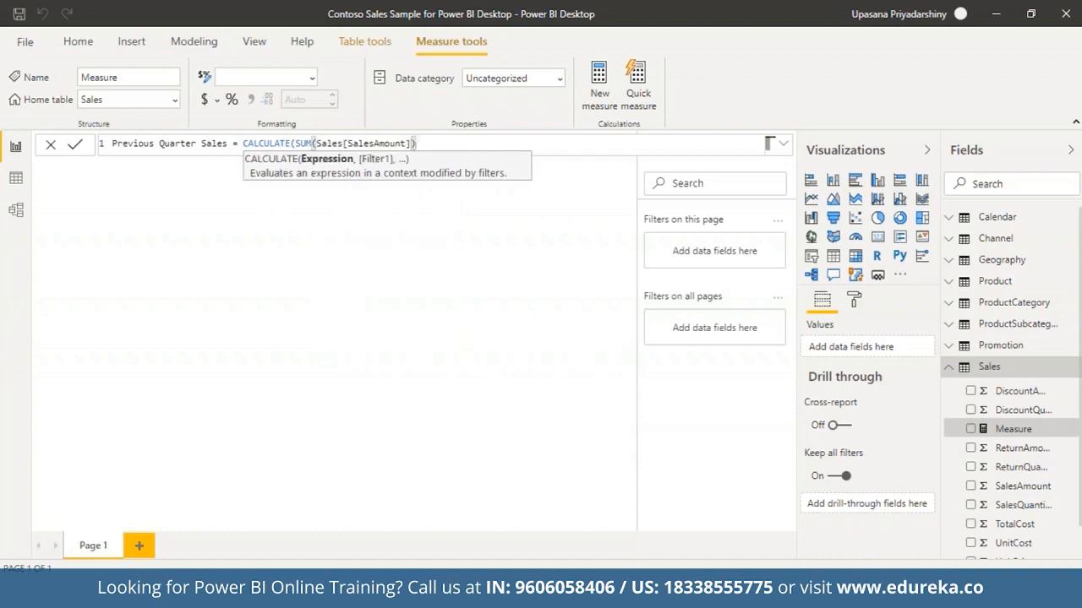
# Complete the formula with the filter PREVIOUSQUARTER('Calendar'[DateKey]) and commit the measure.
pyautogui.write(',')
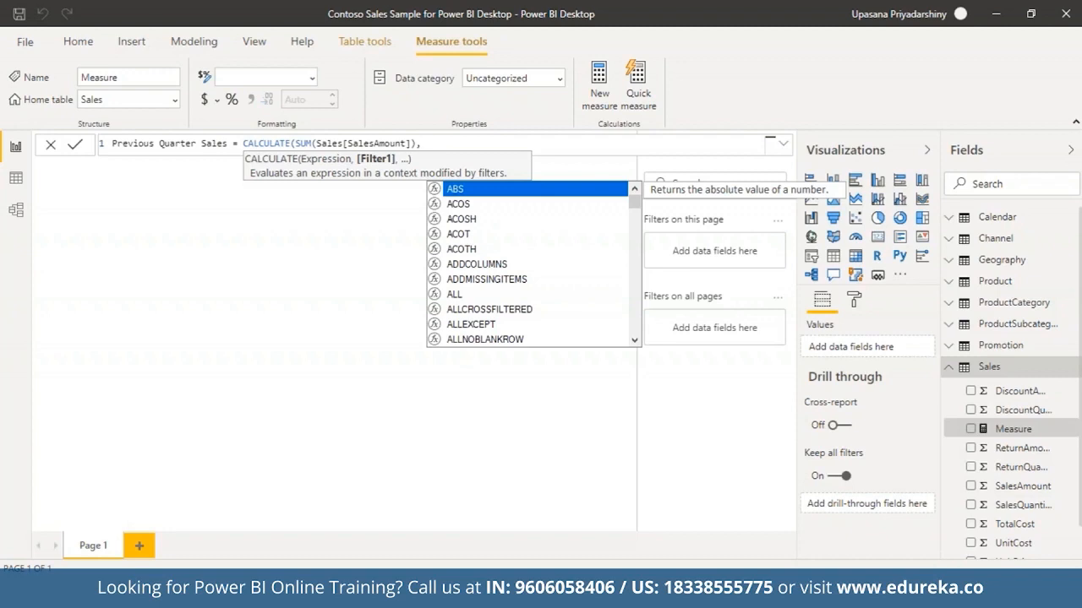
pyautogui.write('pre')
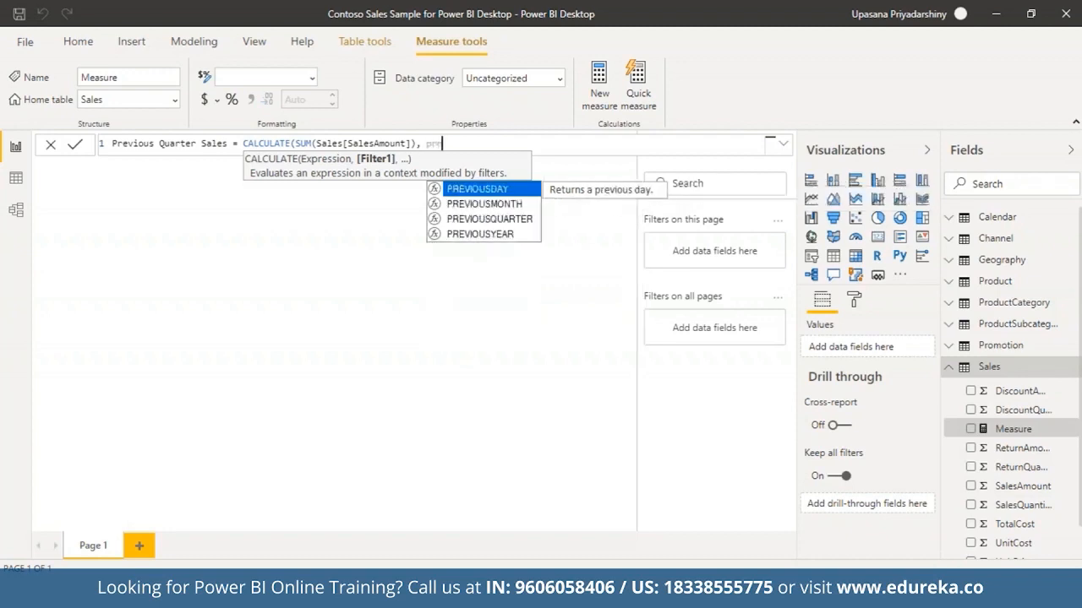
pyautogui.click(478, 220)
pyautogui.write('cal')
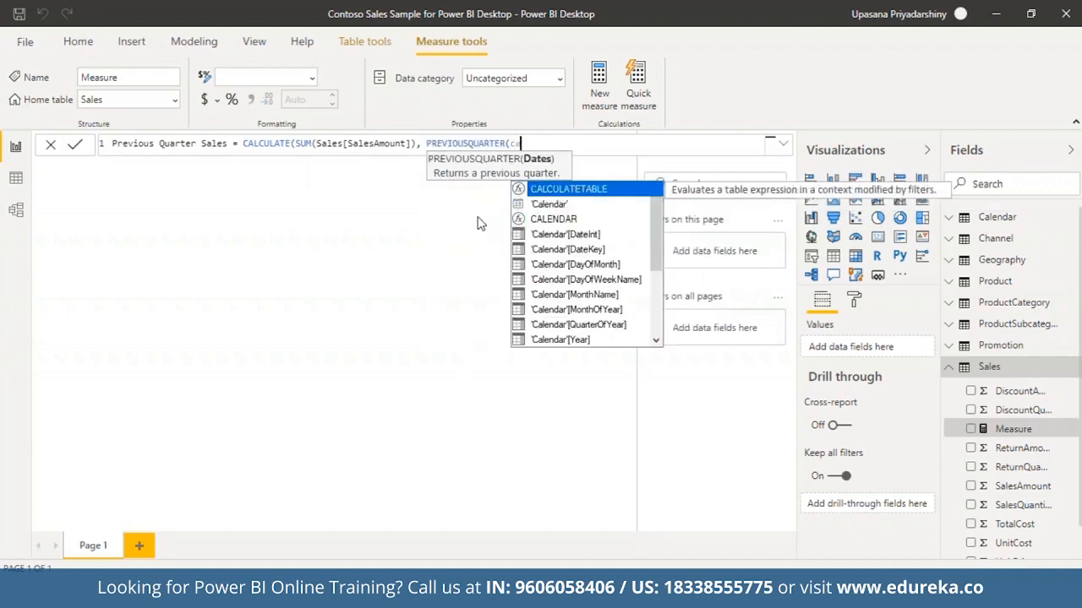
pyautogui.click(565, 251)
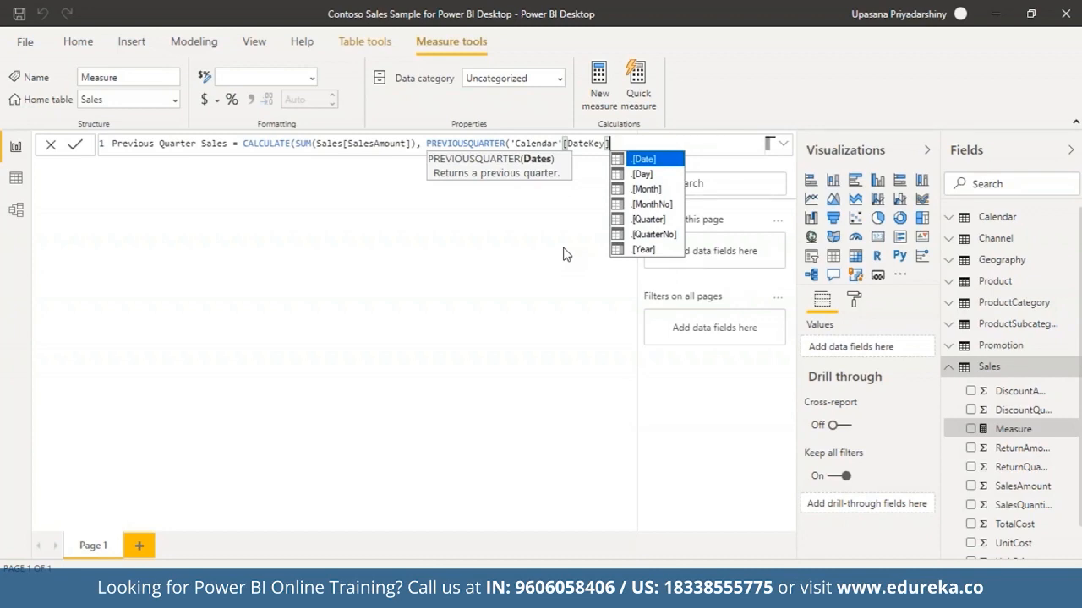
pyautogui.write(')')
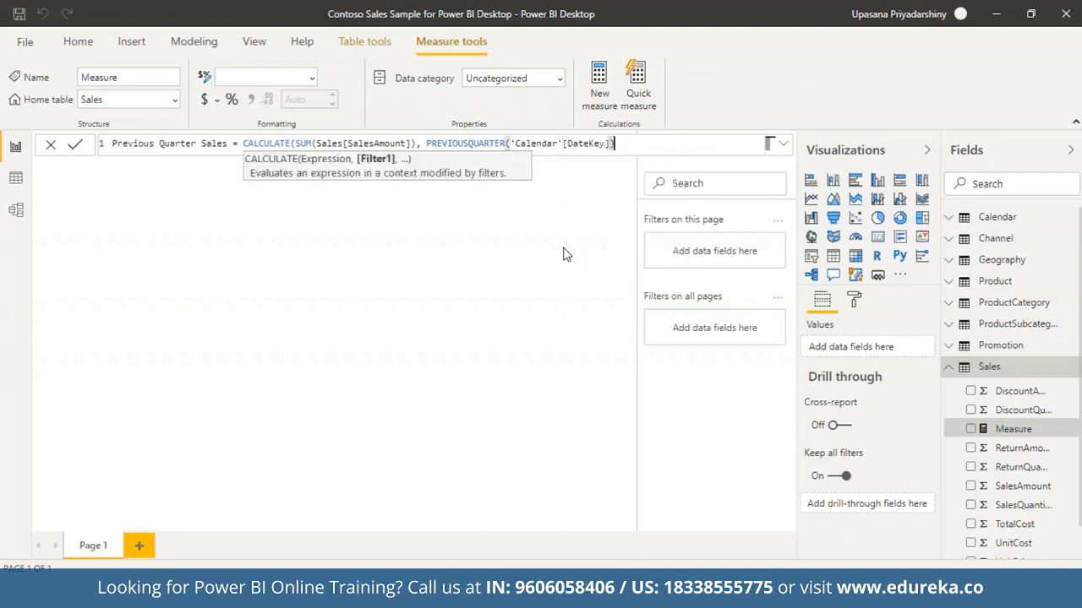
pyautogui.write(')')
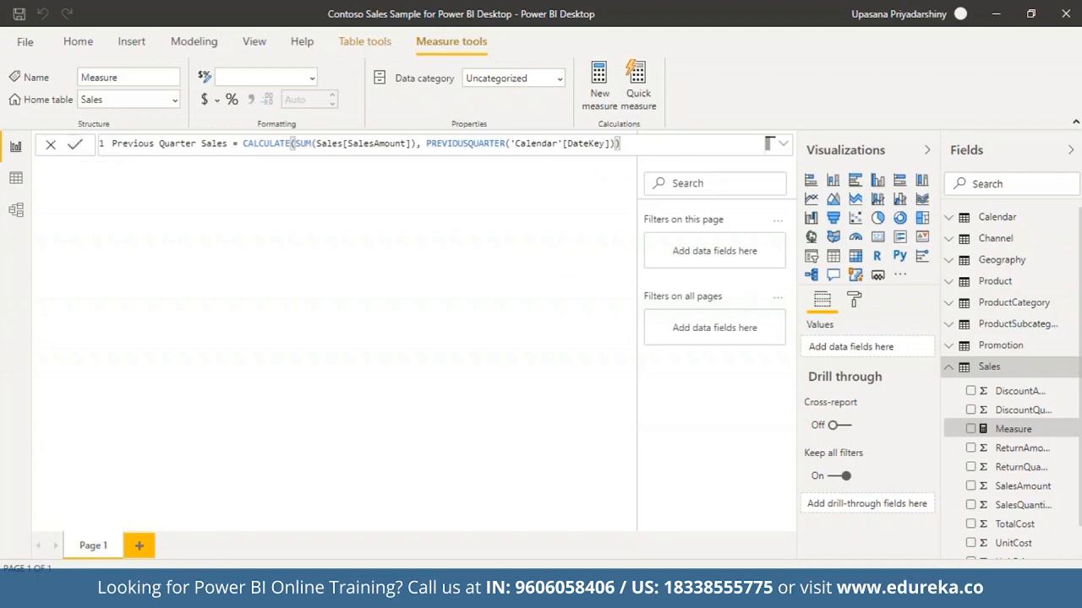
pyautogui.press('Return')
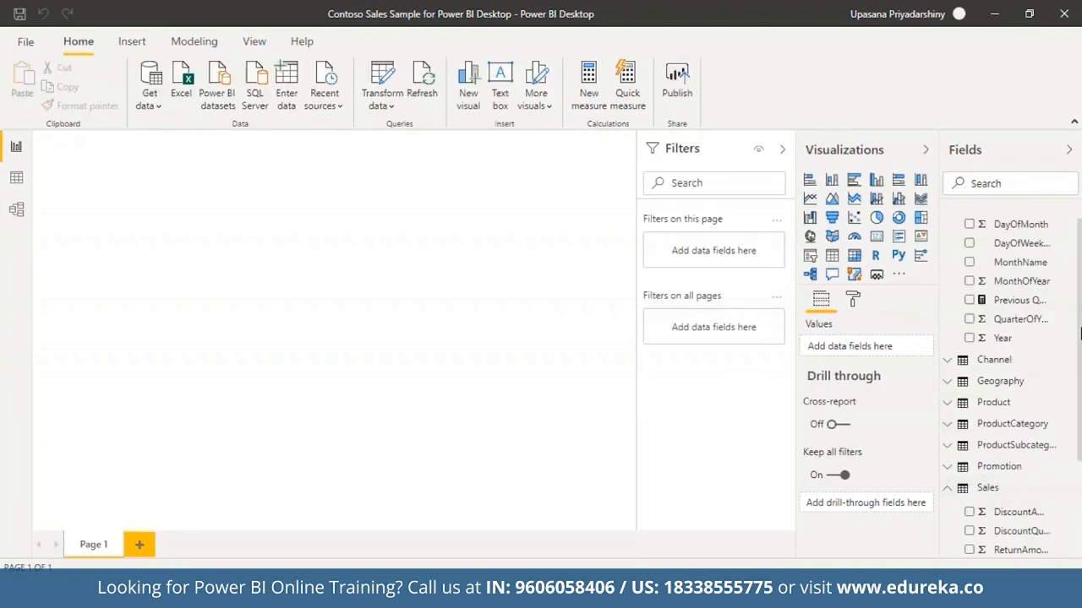
# Build a column chart with SalesAmount and Previous Quarter Sales as values and Year and QuarterOfYear on the axis.
pyautogui.scroll(-3, 1010, 380)
pyautogui.moveTo(1018, 449); pyautogui.dragTo(1018, 450)
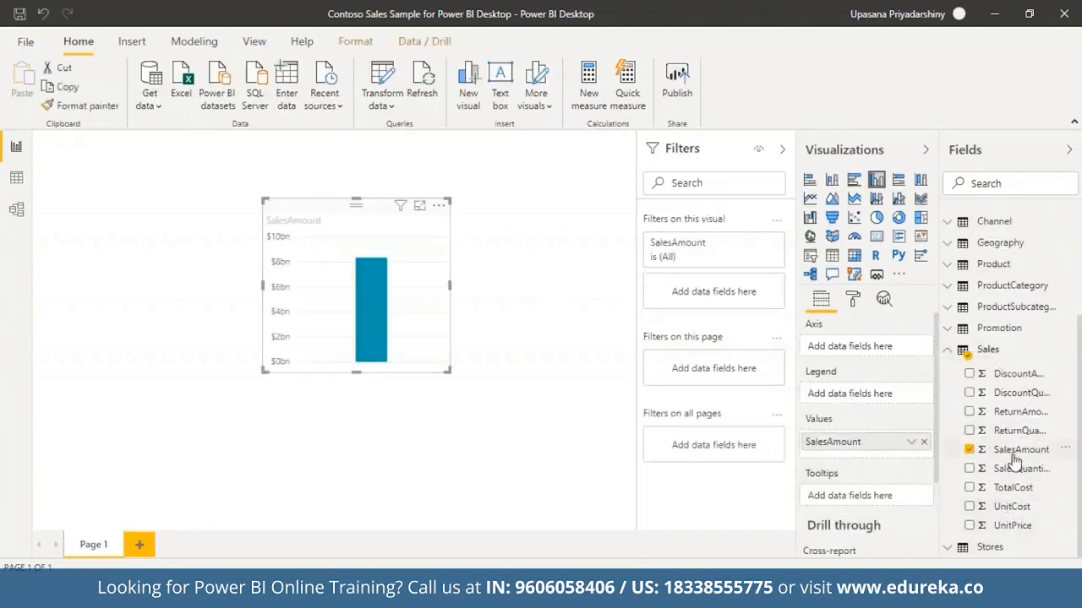
pyautogui.scroll(1, 1080, 384)
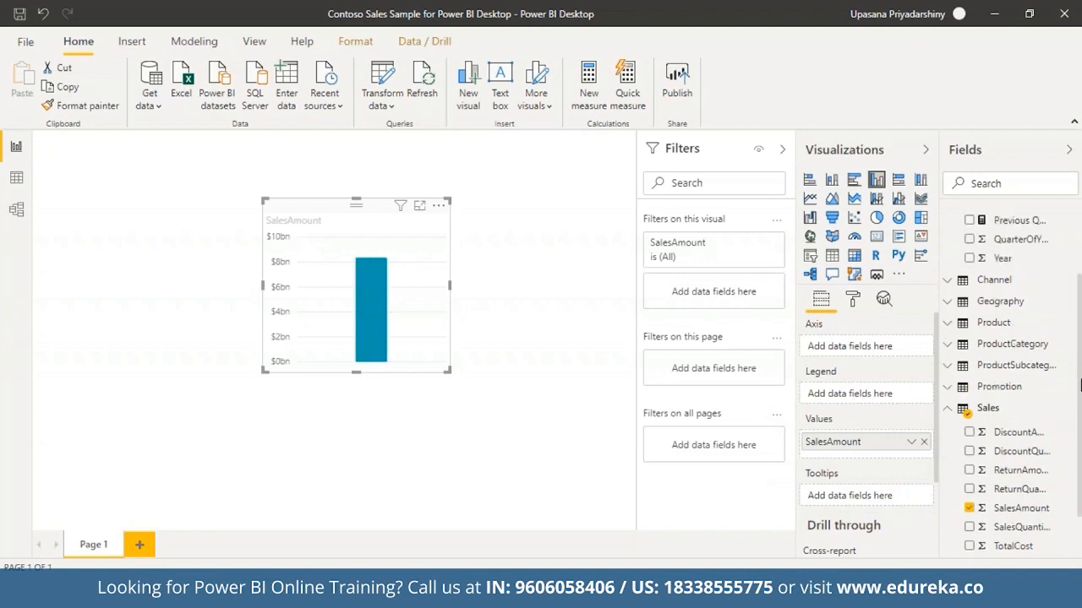
pyautogui.scroll(2, 1080, 384)
pyautogui.moveTo(1018, 316); pyautogui.dragTo(864, 466)
pyautogui.moveTo(1008, 359); pyautogui.dragTo(857, 352)
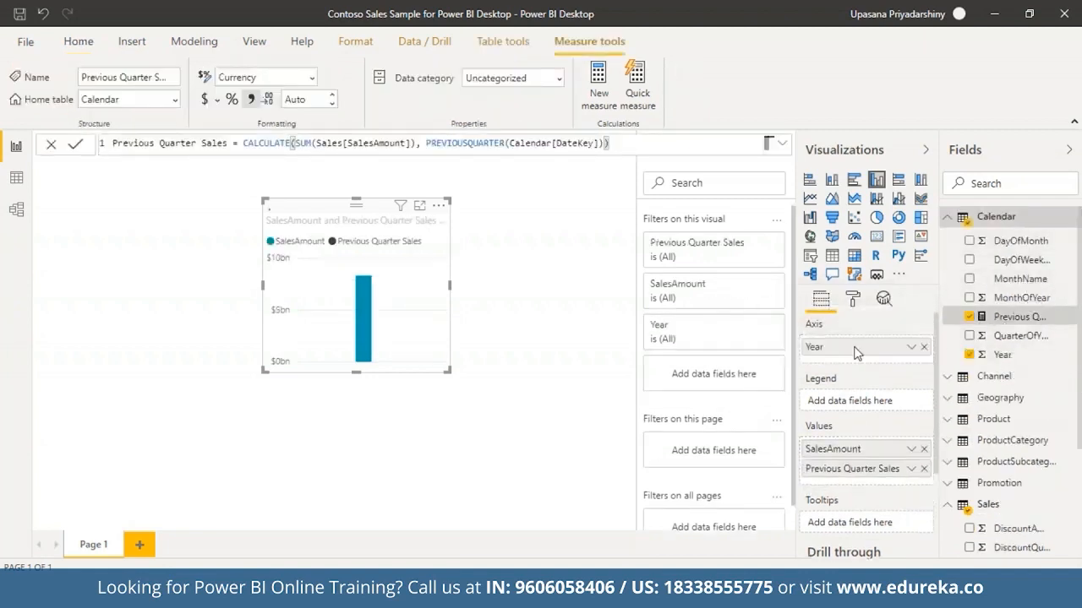
pyautogui.moveTo(1020, 336); pyautogui.dragTo(859, 366)
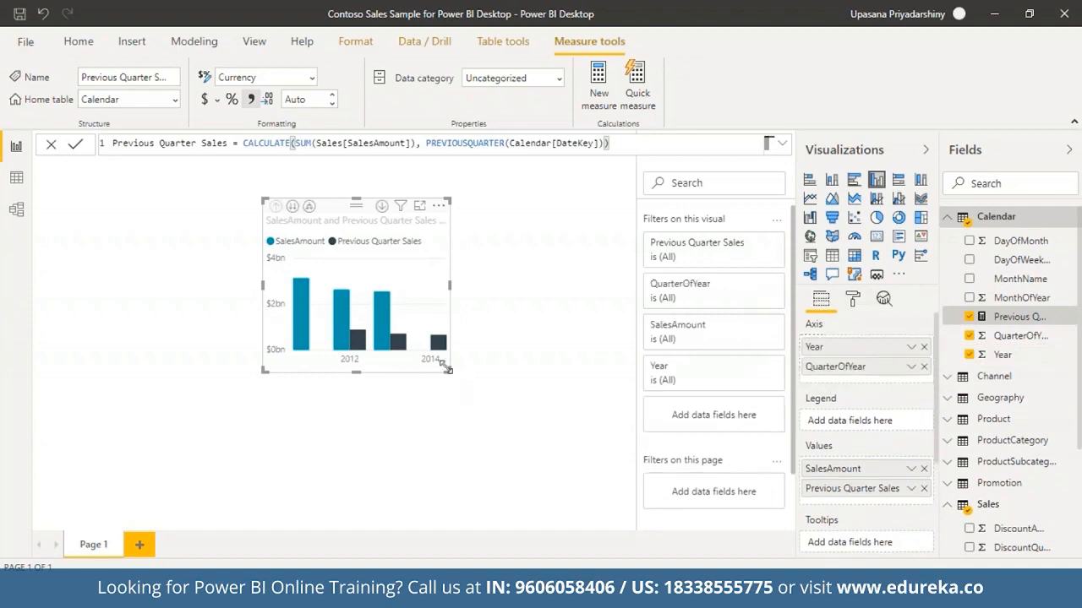
# Add a separate slicer beside the chart using the Calendar fields Year and QuarterOfYear.
pyautogui.click(812, 261)
pyautogui.hotkey('ctrl', 'z')
pyautogui.click(810, 258)
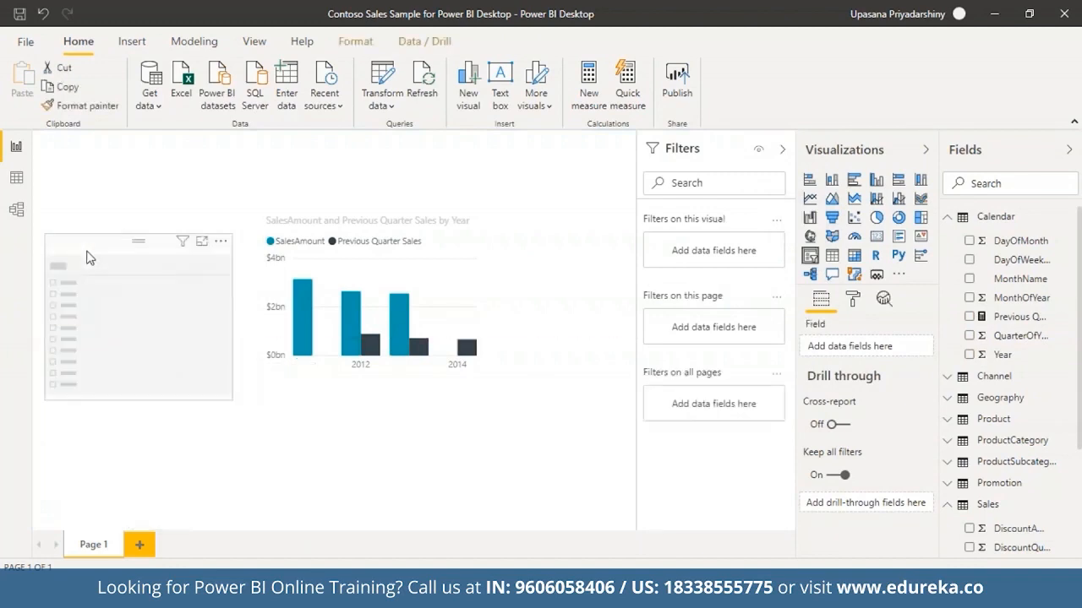
pyautogui.click(969, 355)
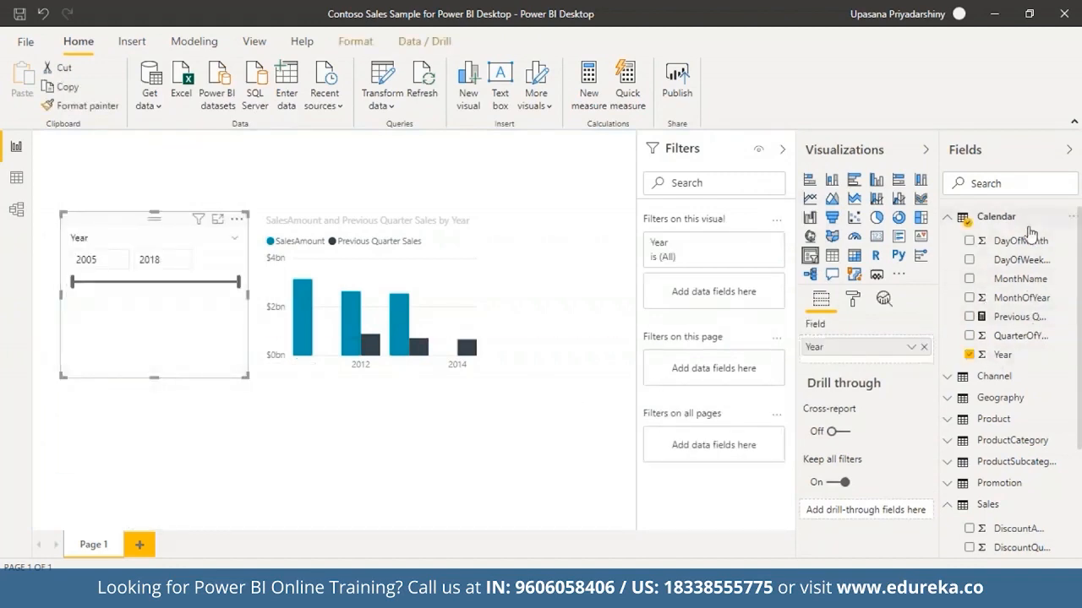
pyautogui.moveTo(1007, 336); pyautogui.dragTo(849, 365)
# Filter the chart with the slicer to quarter 2 of 2013.
pyautogui.click(92, 344)
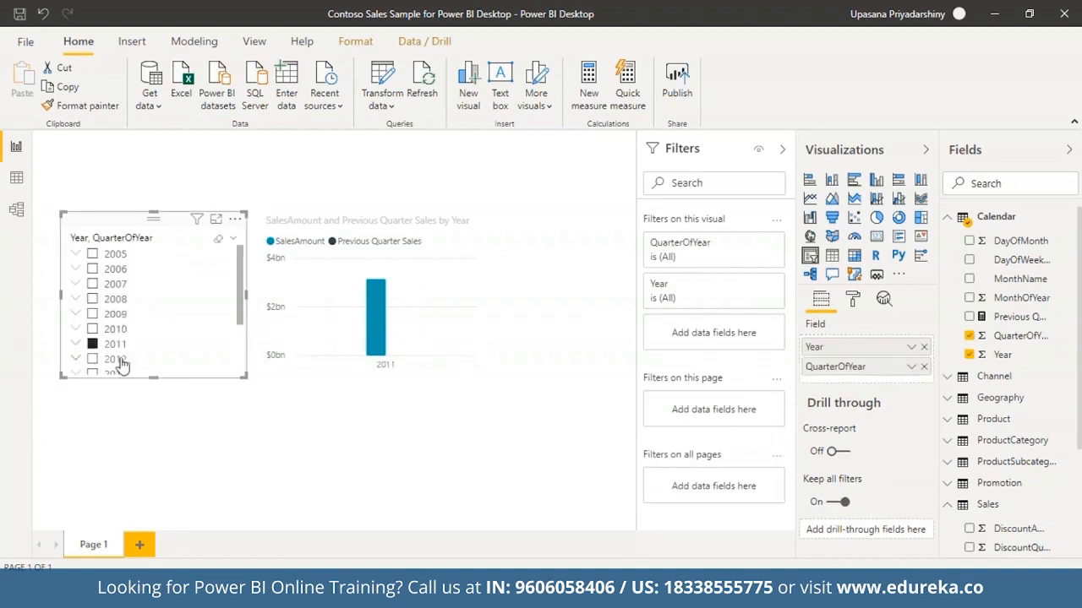
pyautogui.click(93, 344)
pyautogui.moveTo(240, 306); pyautogui.dragTo(228, 380)
pyautogui.click(76, 293)
pyautogui.click(110, 324)
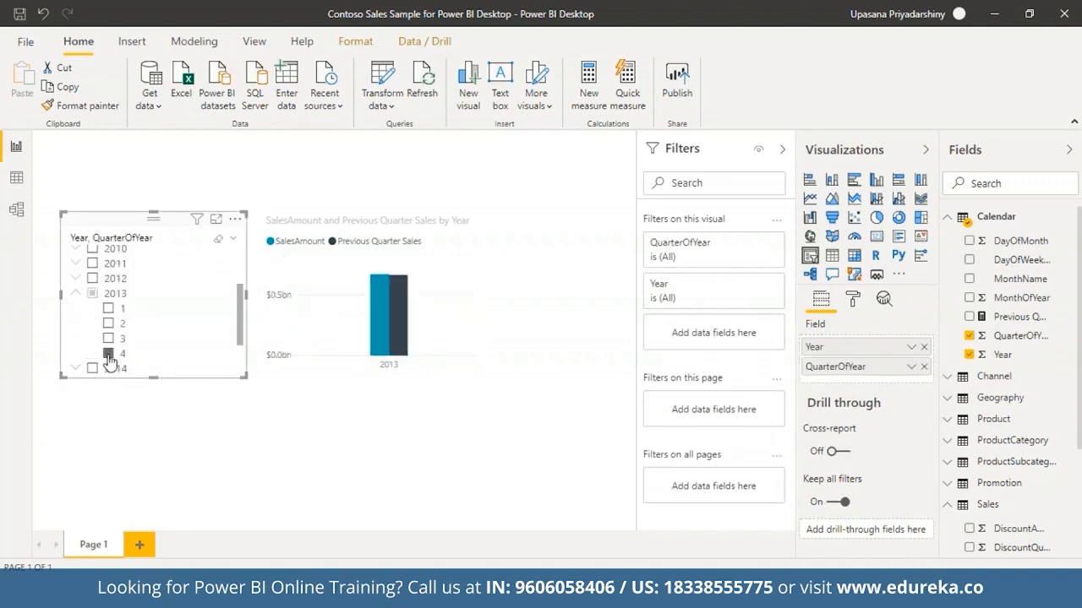
pyautogui.click(144, 427)
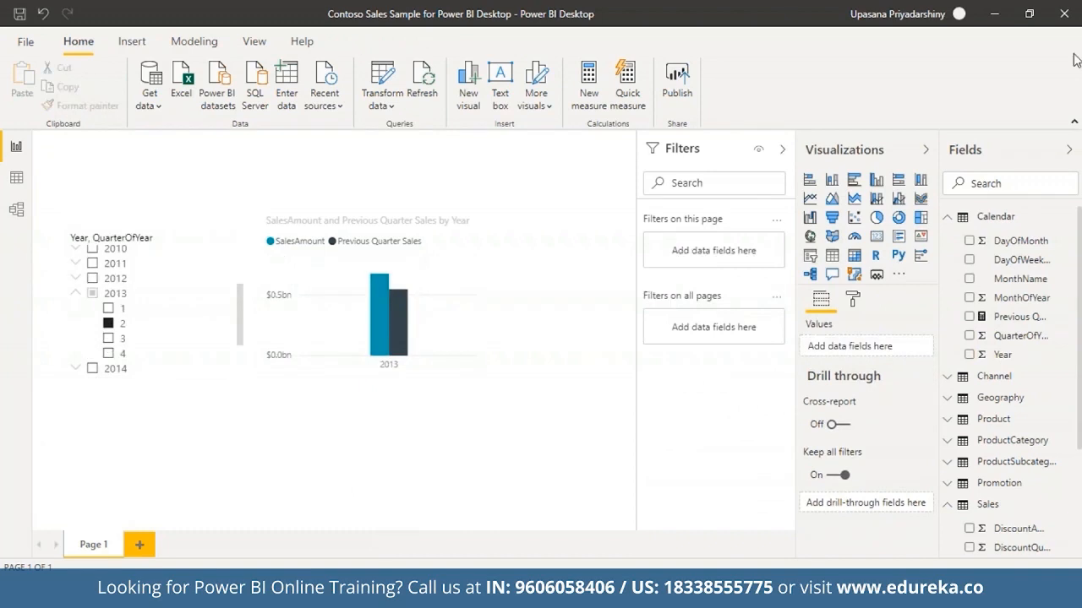
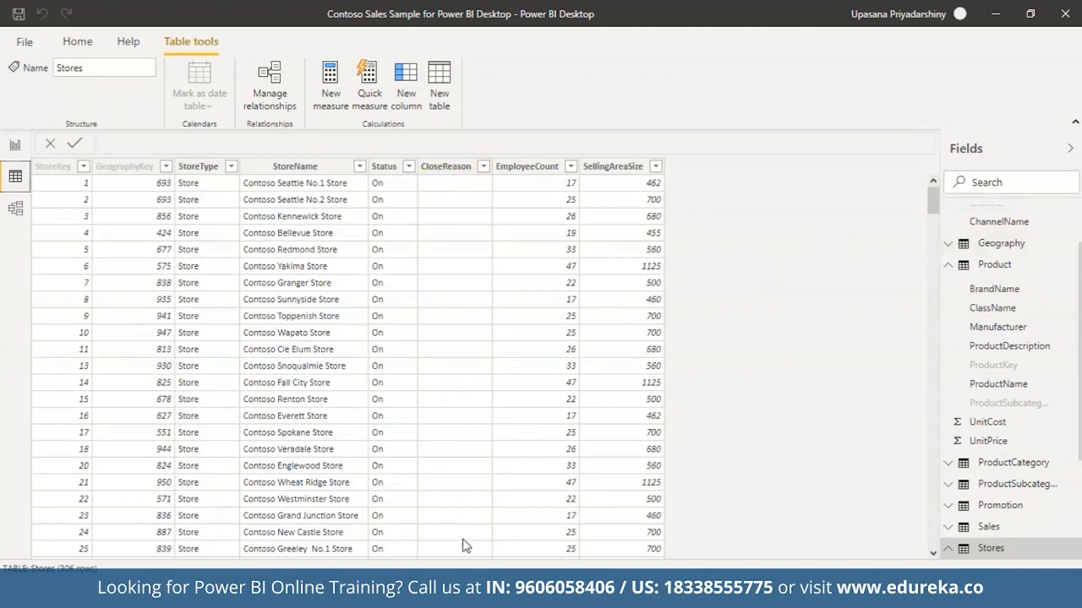
# Create the Stores measure Countax Measure = COUNTAX(FILTER(Stores, [Status]= "Off"),[CloseReason]).
pyautogui.click(935, 185)
pyautogui.click(330, 85)
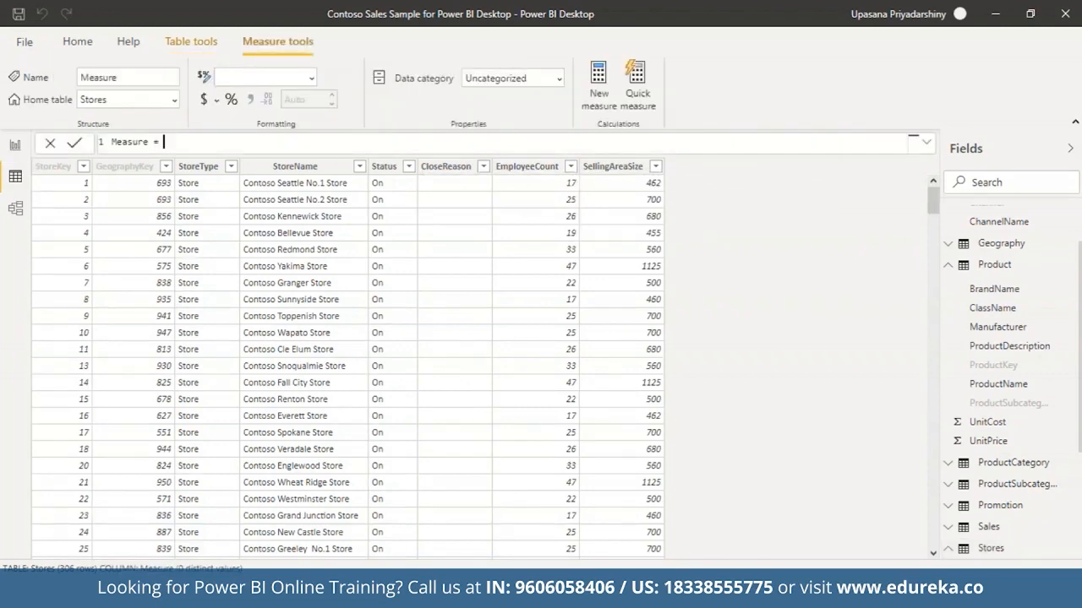
pyautogui.doubleClick(112, 142)
pyautogui.click(112, 142)
pyautogui.write('Countax')
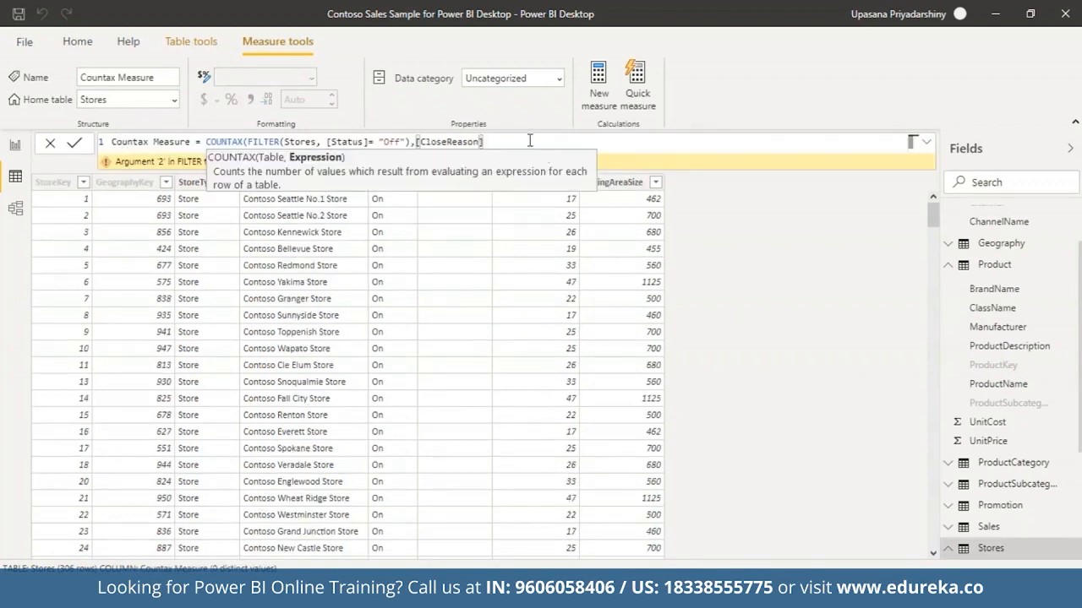
pyautogui.write(')')
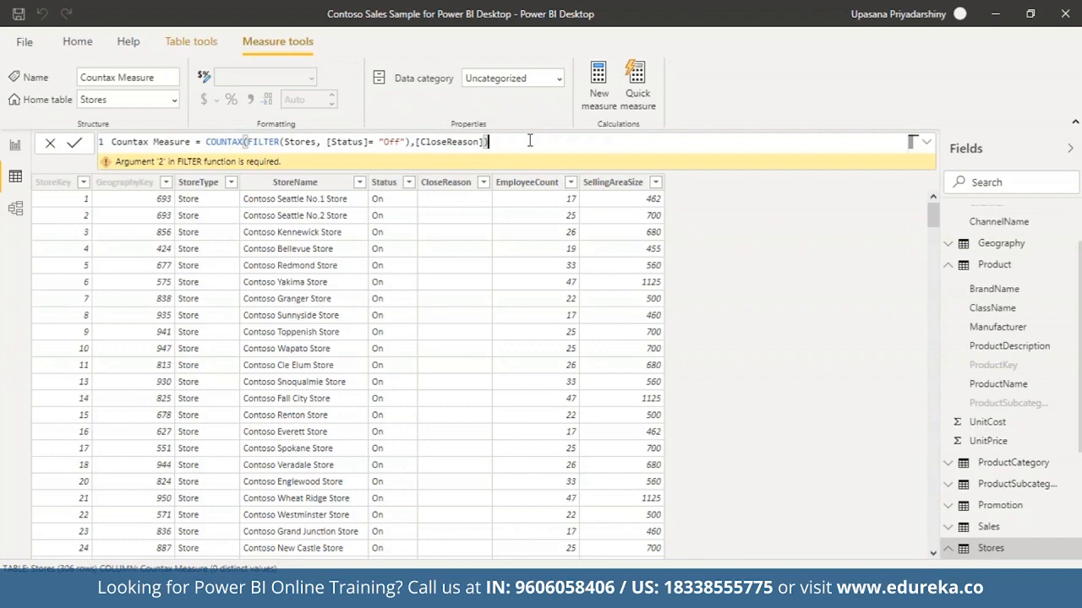
pyautogui.press('Return')
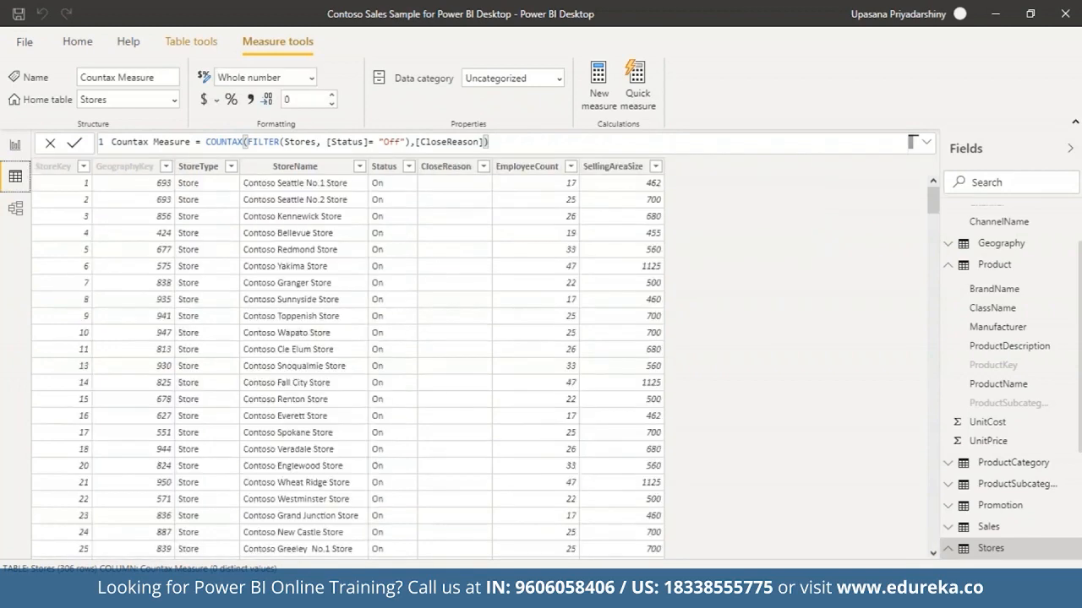
# Add Countax Measure from the Stores table to the blank report Page 2 and show it as a card.
pyautogui.click(15, 145)
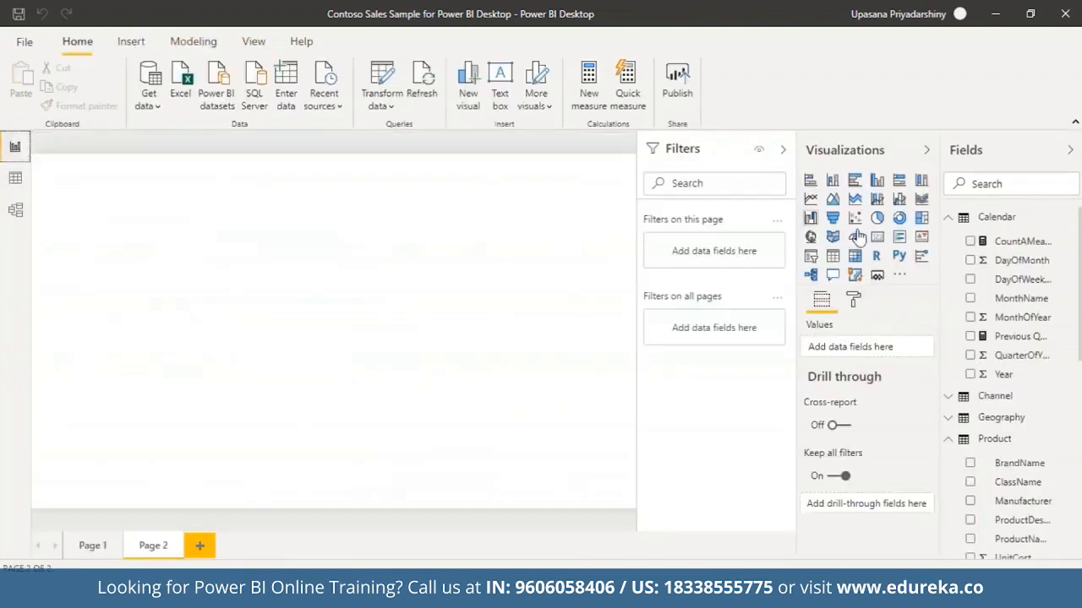
pyautogui.scroll(-5, 972, 405)
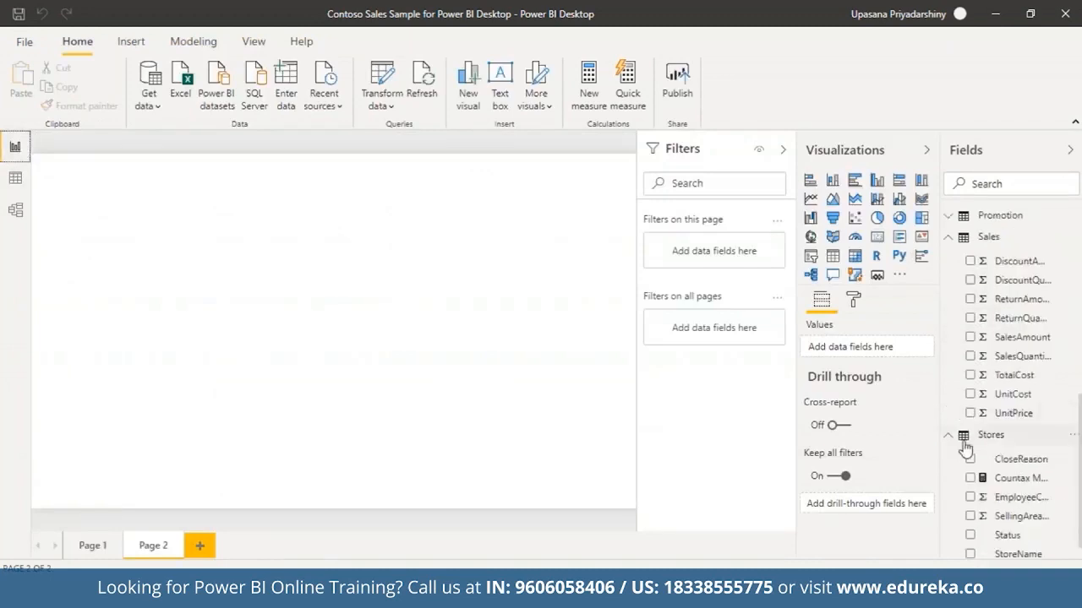
pyautogui.moveTo(1018, 482); pyautogui.dragTo(355, 291)
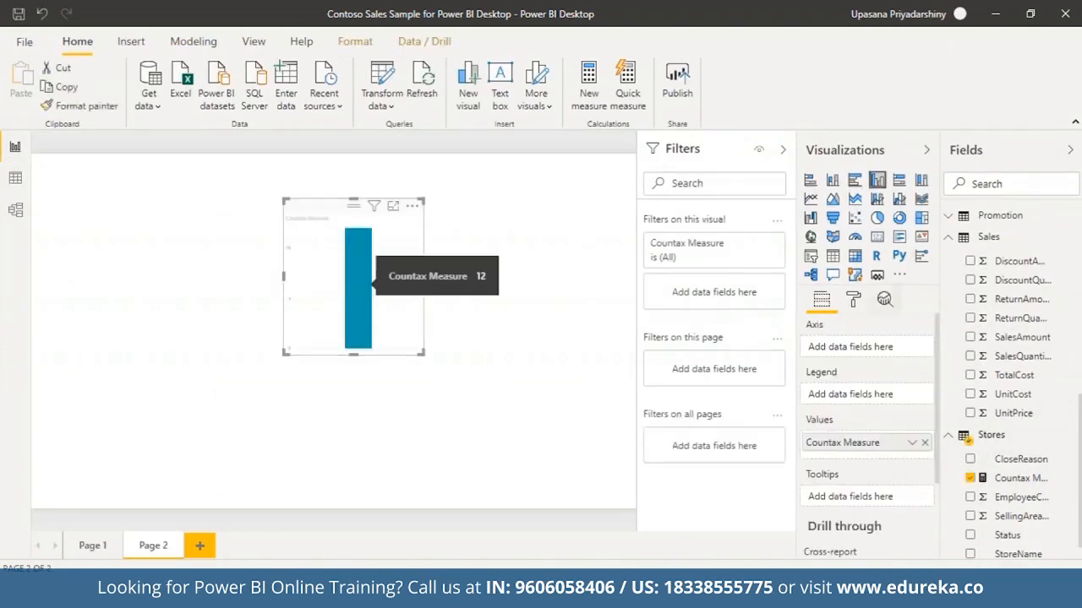
pyautogui.click(879, 240)
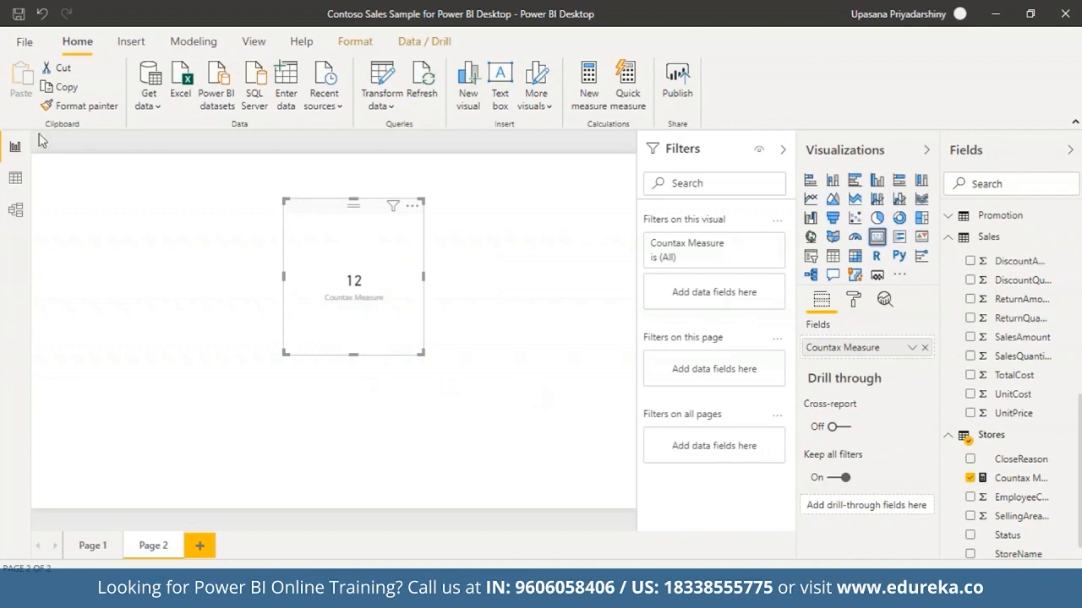
# Check the Stores data rows with status Off and their close reasons against the card, and return to the report.
pyautogui.click(15, 179)
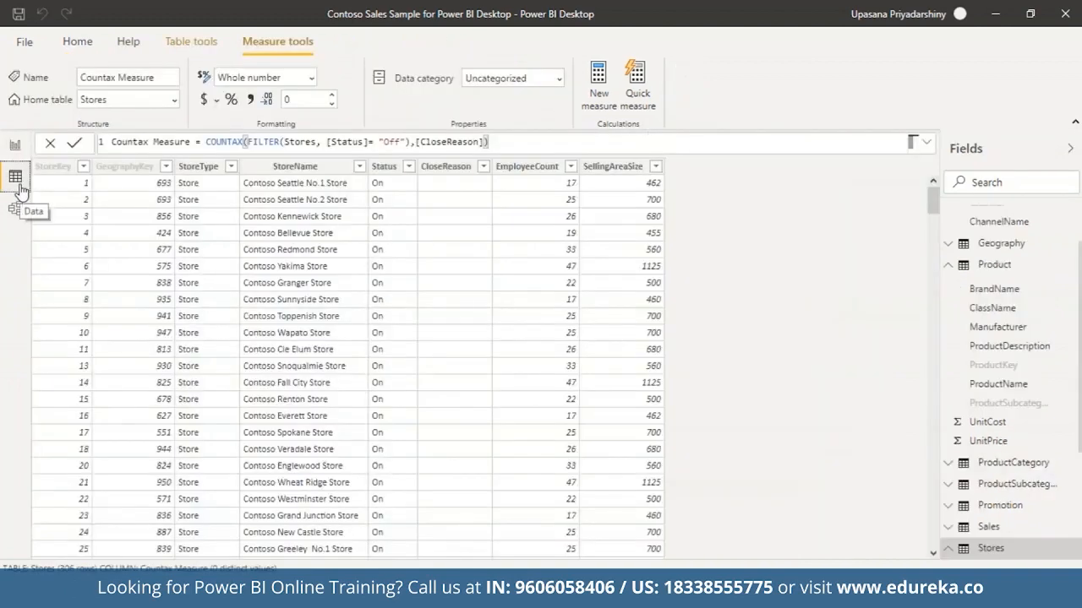
pyautogui.moveTo(930, 200); pyautogui.dragTo(989, 530)
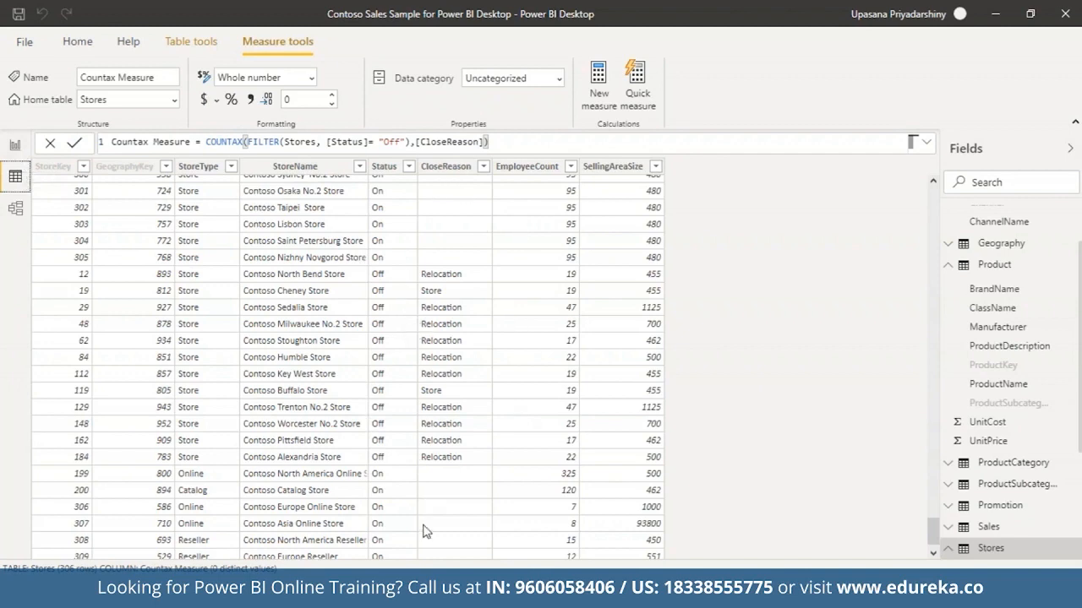
pyautogui.click(12, 147)
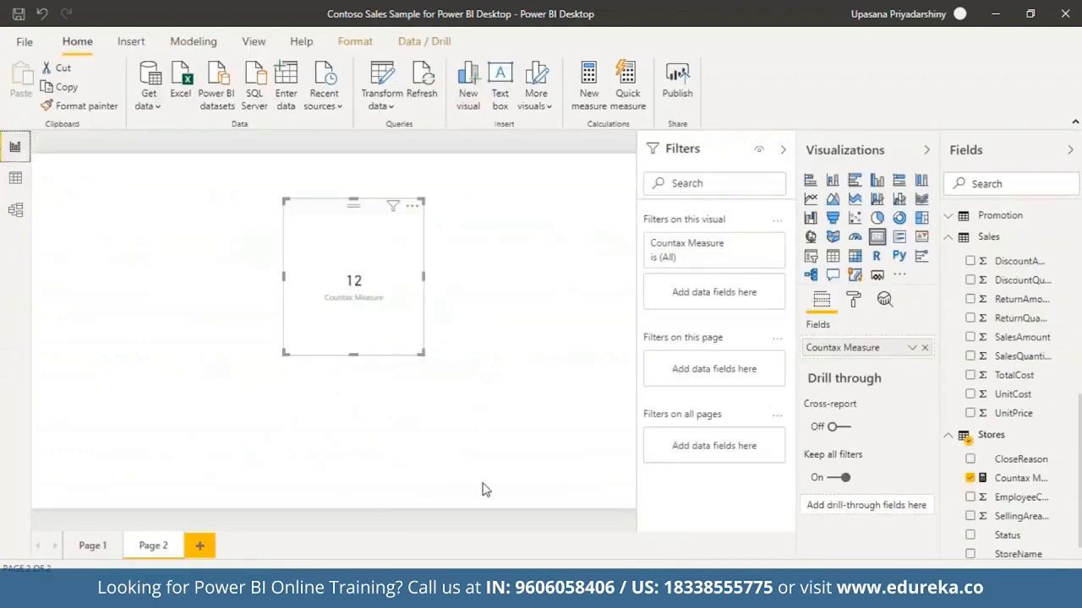